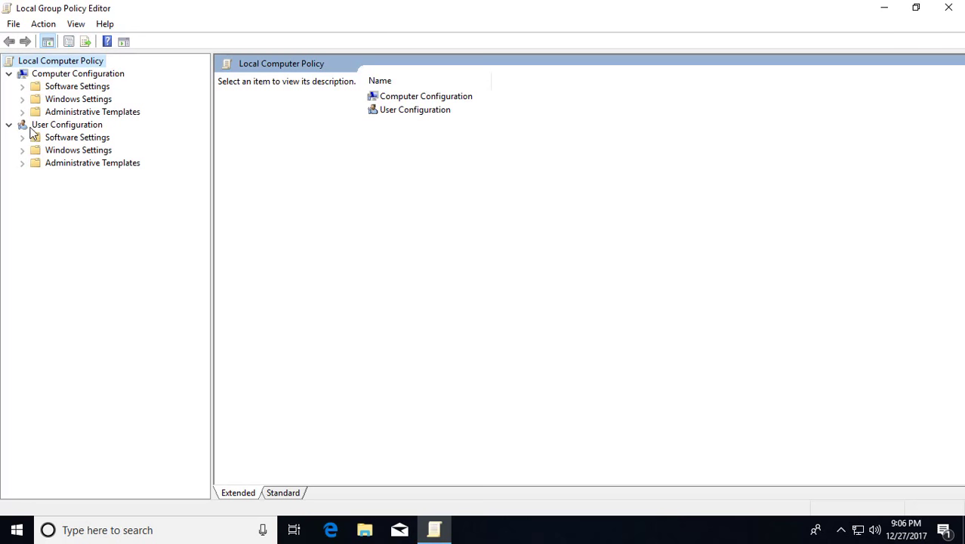
Step: Show the settings in Computer Configuration\Administrative Templates\Windows Components\Windows Game Recording and Broadcasting, widening the tree so folder names are readable
{"action": "left_click", "coordinate": [68, 74]}
{"action": "left_click", "coordinate": [72, 111]}
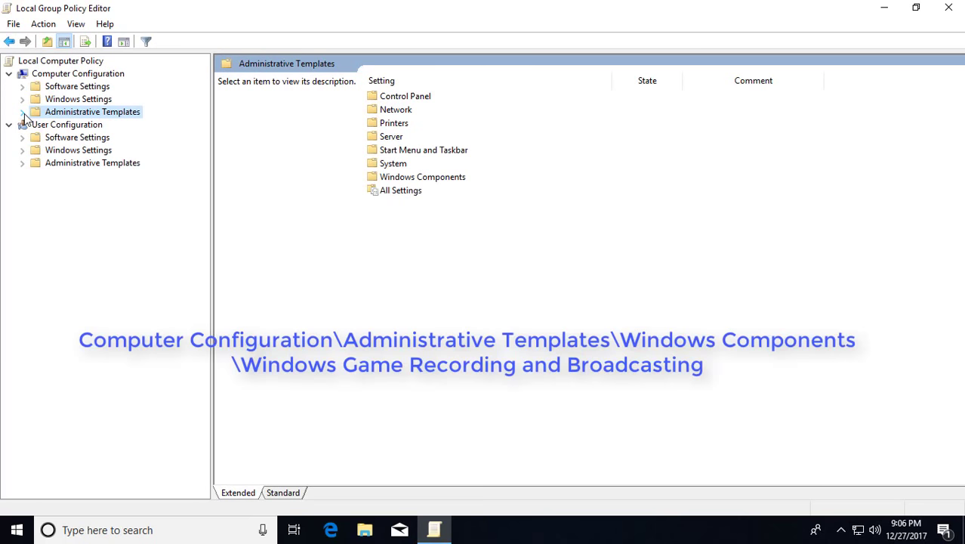
{"action": "left_click", "coordinate": [23, 113]}
{"action": "left_click", "coordinate": [89, 201]}
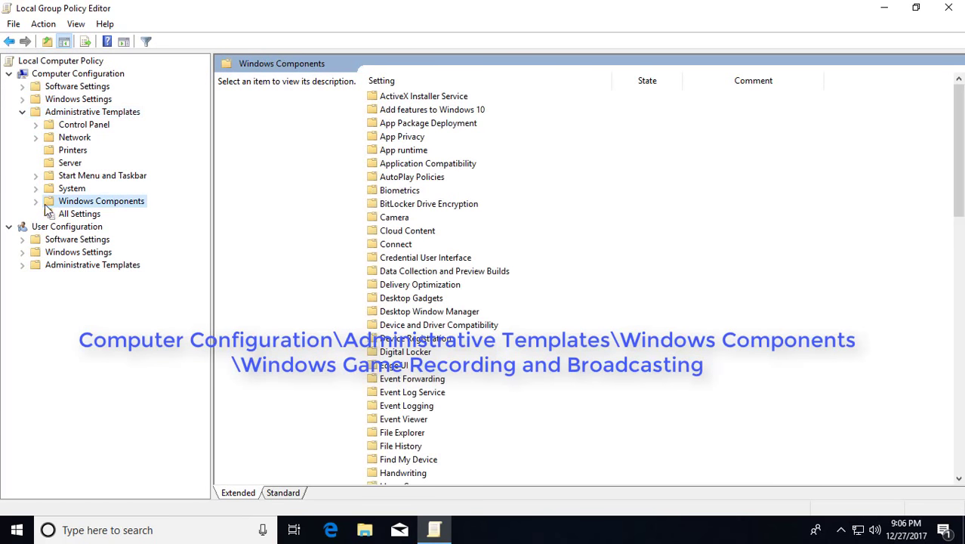
{"action": "left_click", "coordinate": [36, 202]}
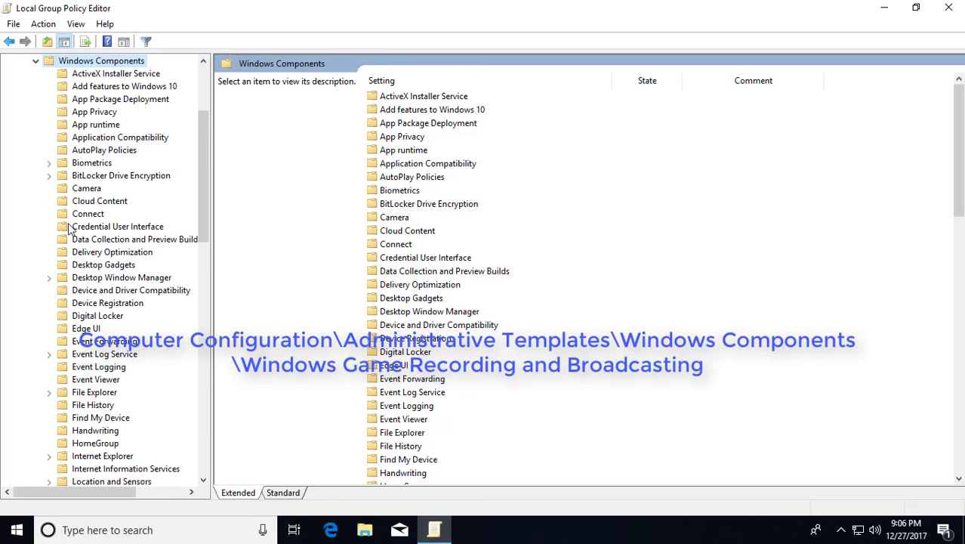
{"action": "scroll", "coordinate": [108, 296], "scroll_direction": "down", "scroll_amount": 4}
{"action": "scroll", "coordinate": [108, 296], "scroll_direction": "down", "scroll_amount": 8}
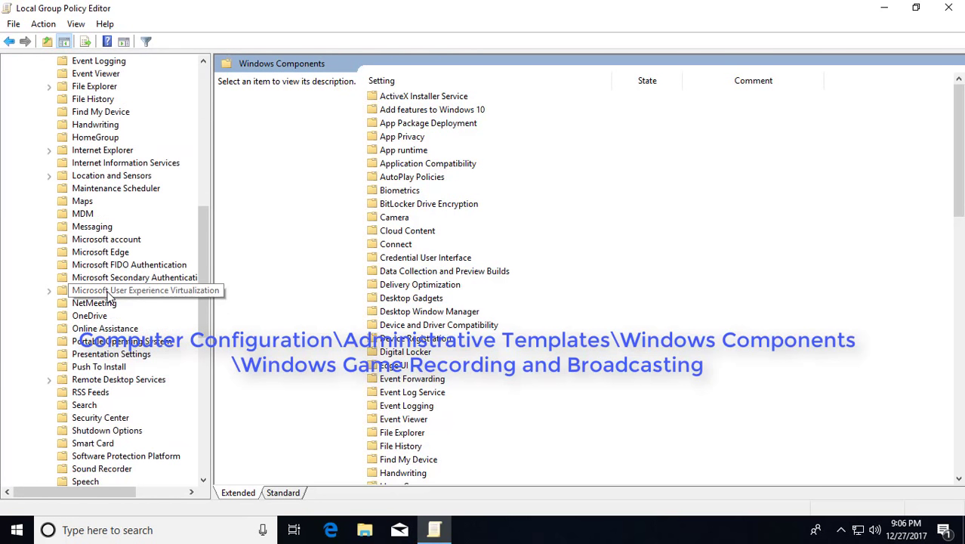
{"action": "scroll", "coordinate": [117, 369], "scroll_direction": "down", "scroll_amount": 3}
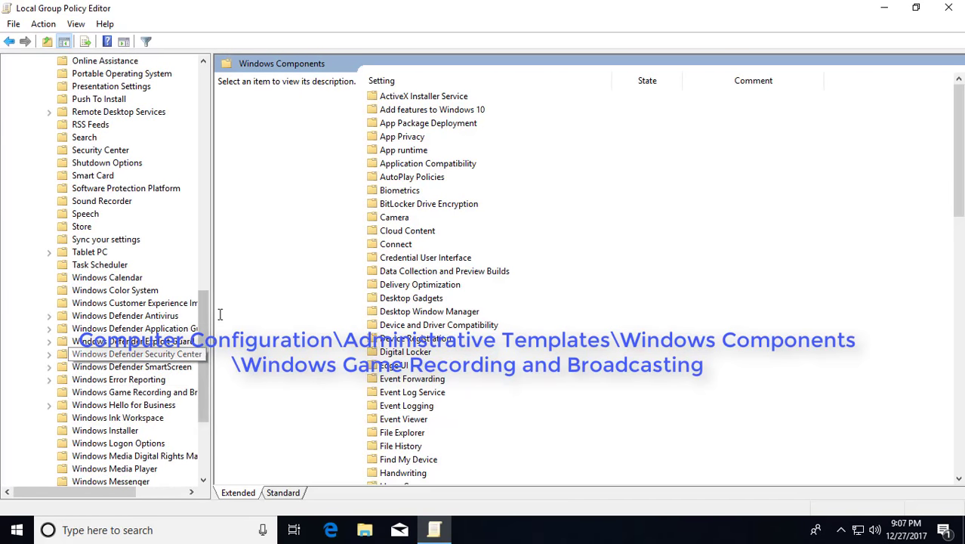
{"action": "left_click_drag", "start_coordinate": [213, 311], "coordinate": [293, 300]}
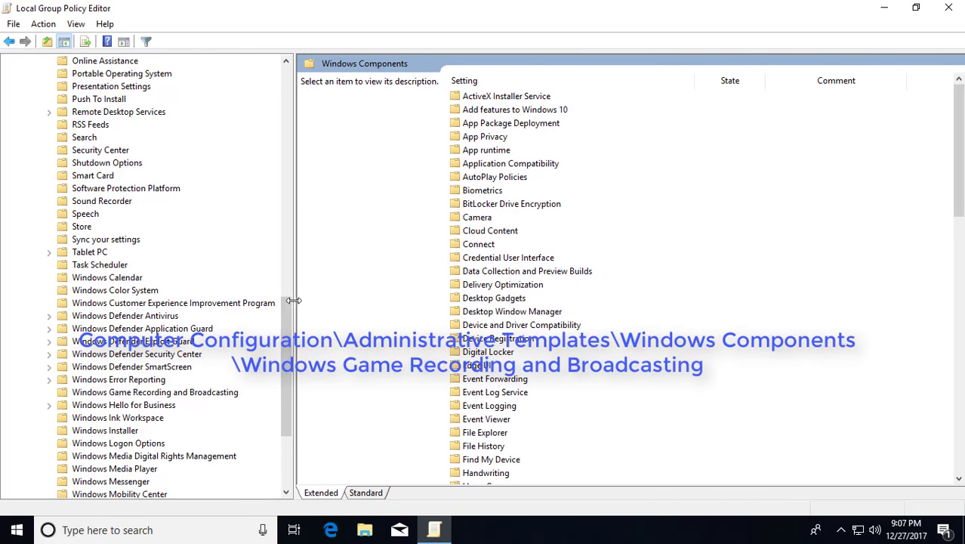
{"action": "left_click", "coordinate": [140, 392]}
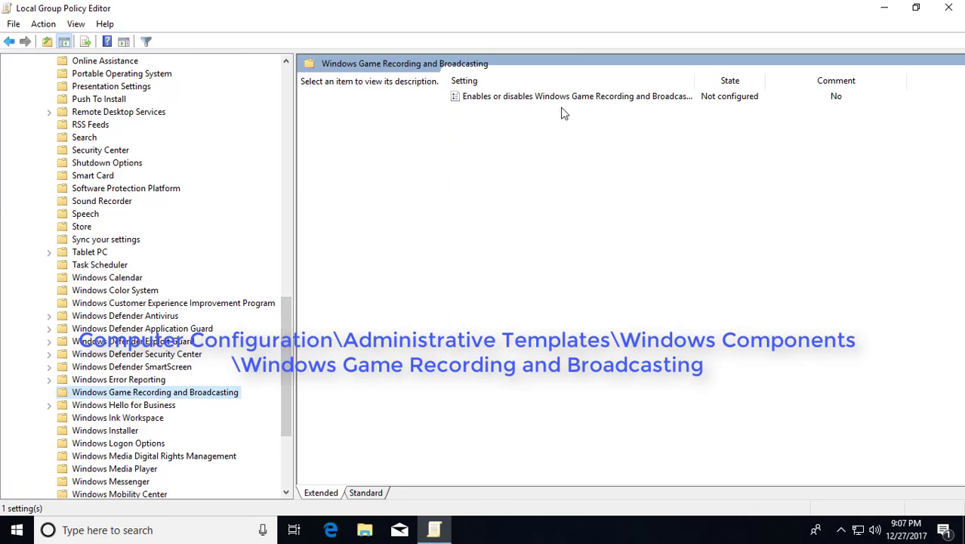
Step: Try the Enabled and Disabled options of the Windows Game Recording and Broadcasting policy, restore Not Configured, and close the policy editor without applying
{"action": "double_click", "coordinate": [695, 81]}
{"action": "double_click", "coordinate": [487, 97]}
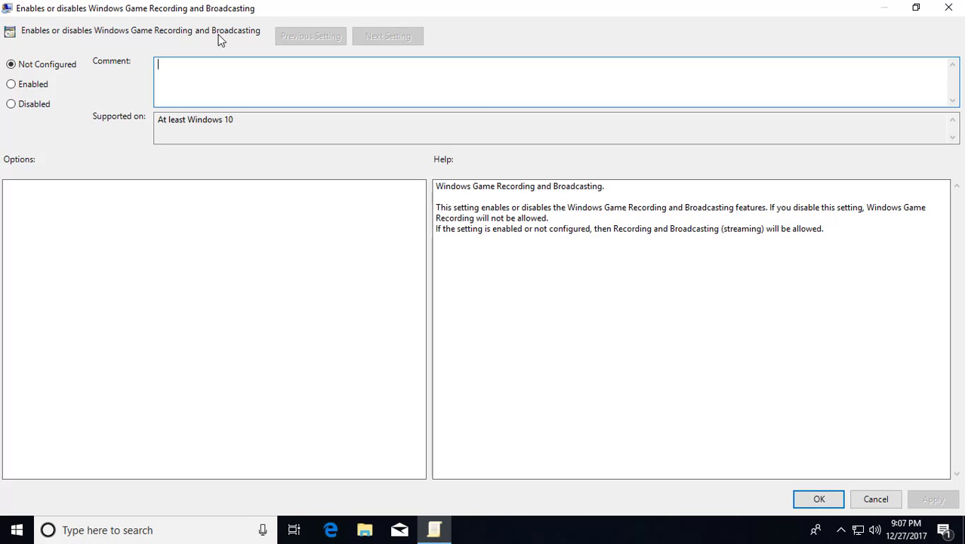
{"action": "left_click", "coordinate": [17, 85]}
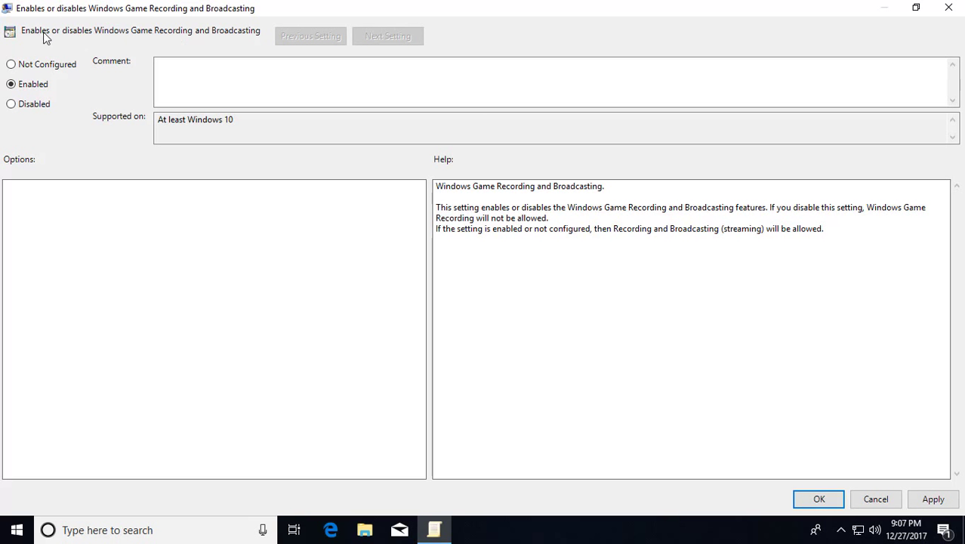
{"action": "left_click", "coordinate": [11, 104]}
{"action": "left_click", "coordinate": [22, 105]}
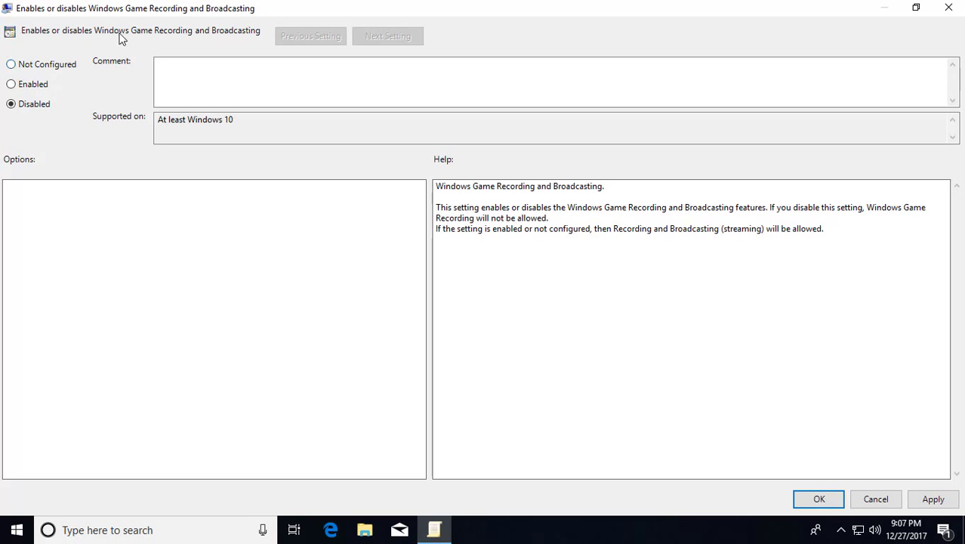
{"action": "left_click", "coordinate": [36, 69]}
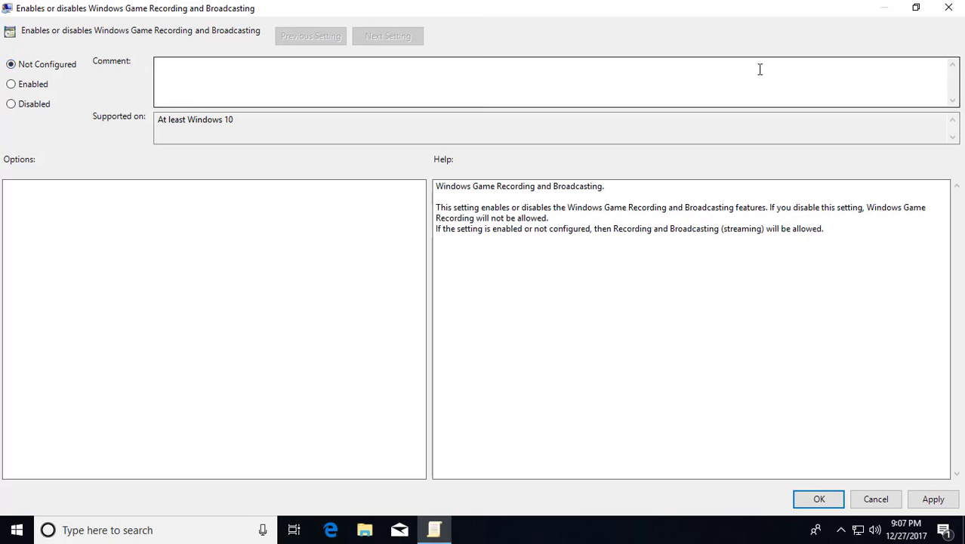
{"action": "left_click", "coordinate": [948, 7]}
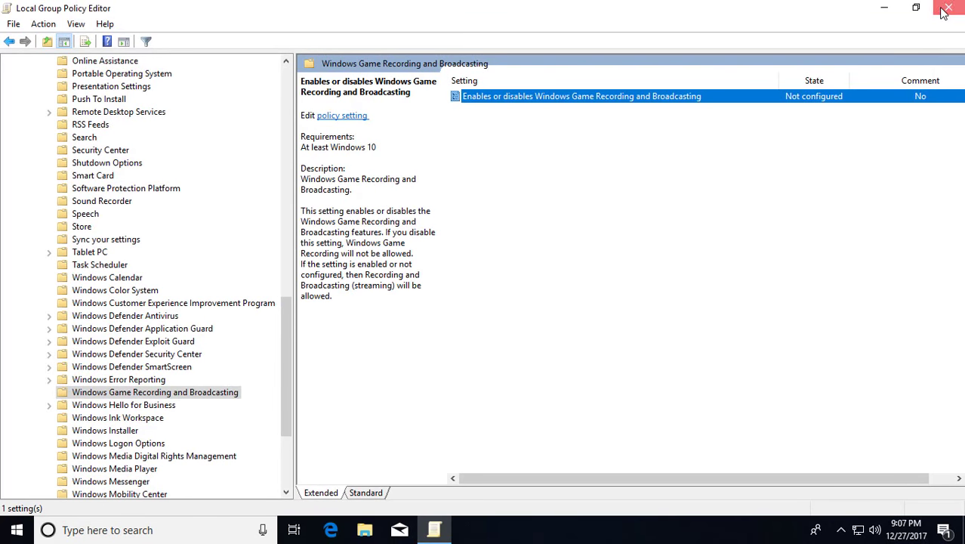
{"action": "left_click", "coordinate": [946, 9]}
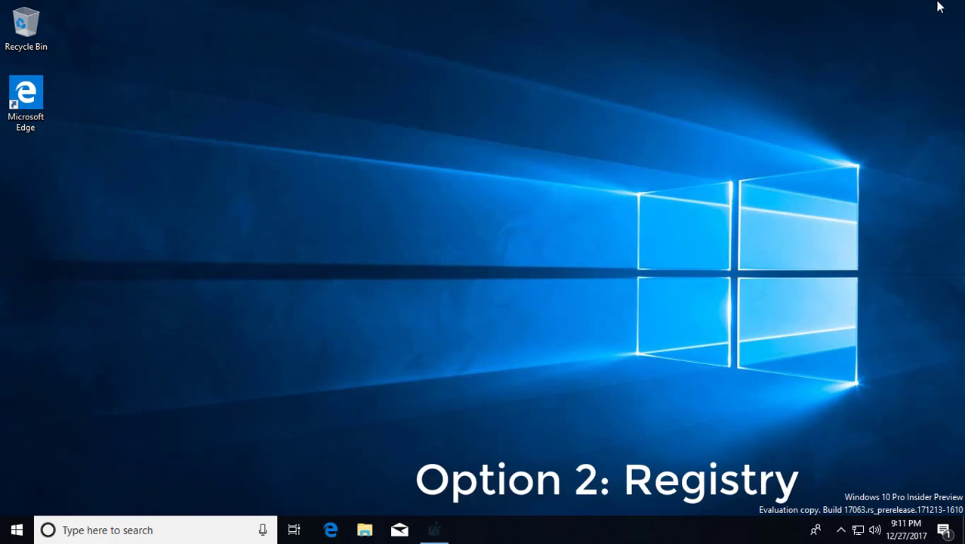
Step: Launch the Registry Editor by running regedit.exe and allow it to make changes to the device
{"action": "right_click", "coordinate": [20, 531]}
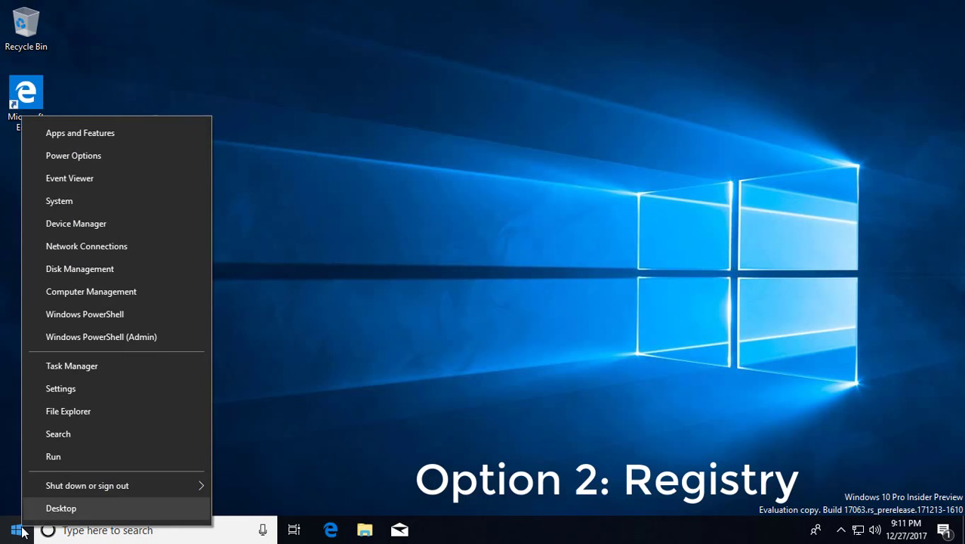
{"action": "left_click", "coordinate": [56, 457]}
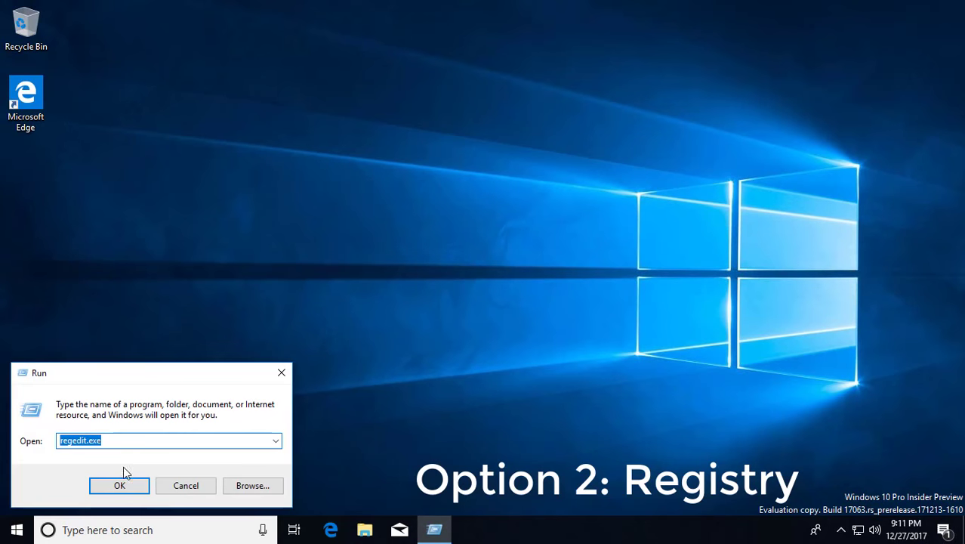
{"action": "type", "text": "regedi"}
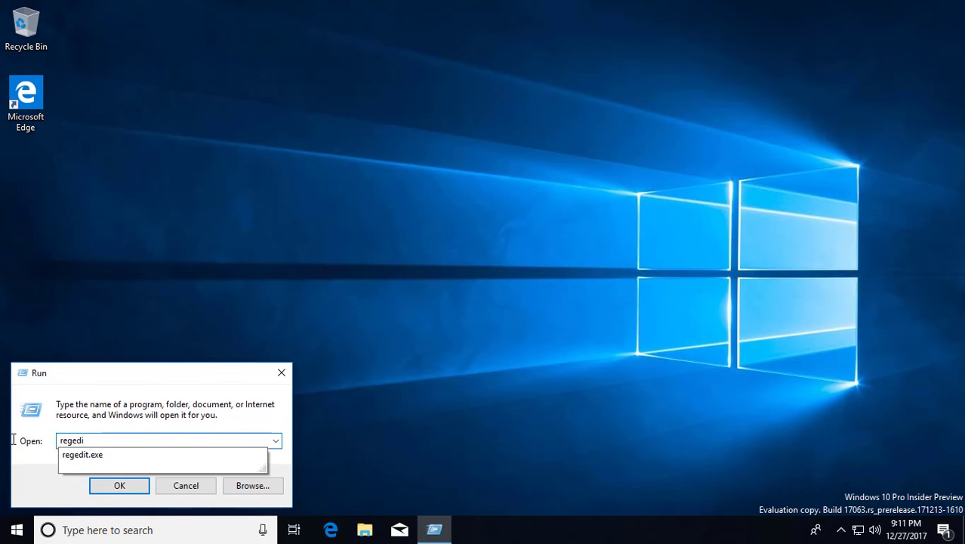
{"action": "type", "text": "t.exe"}
{"action": "key", "text": "Return"}
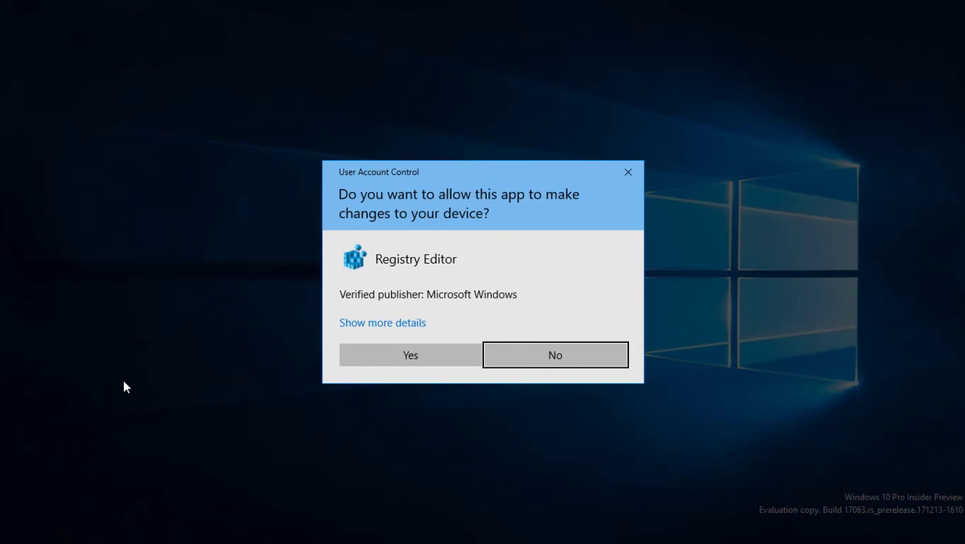
{"action": "left_click", "coordinate": [356, 364]}
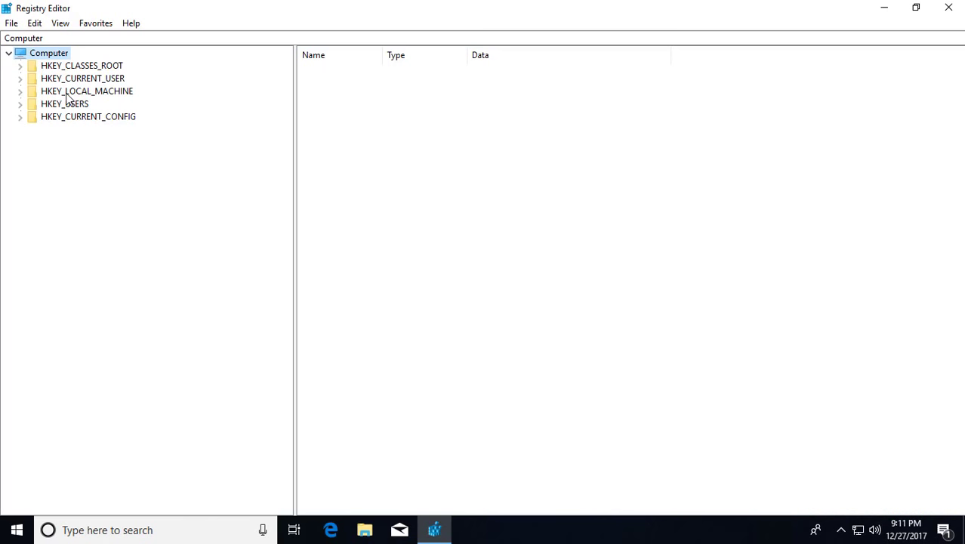
Step: Navigate the registry to HKEY_LOCAL_MACHINE\SOFTWARE\Policies\Microsoft\Windows and expand the Windows key
{"action": "left_click", "coordinate": [53, 91]}
{"action": "left_click", "coordinate": [20, 94]}
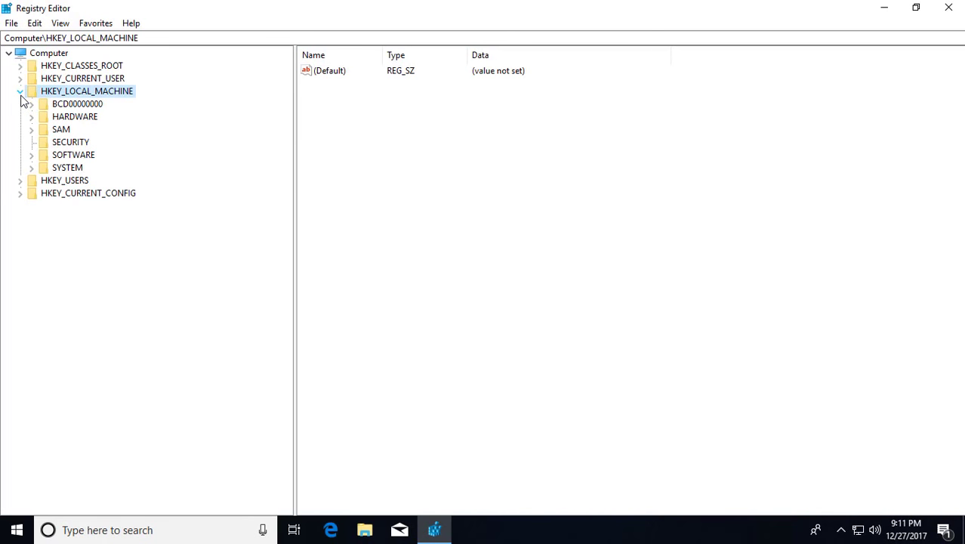
{"action": "left_click", "coordinate": [76, 156]}
{"action": "left_click", "coordinate": [31, 155]}
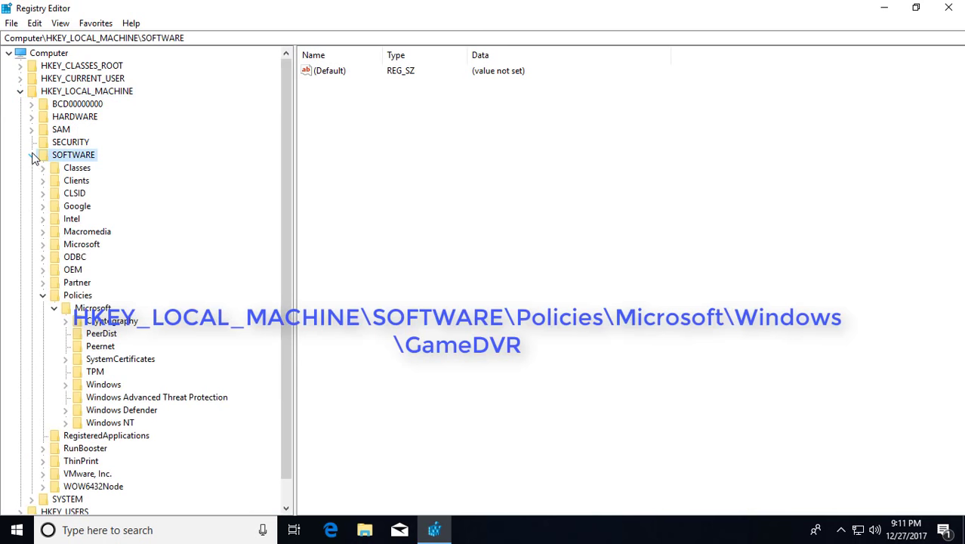
{"action": "left_click", "coordinate": [59, 299]}
{"action": "left_click", "coordinate": [43, 295]}
{"action": "left_click", "coordinate": [43, 296]}
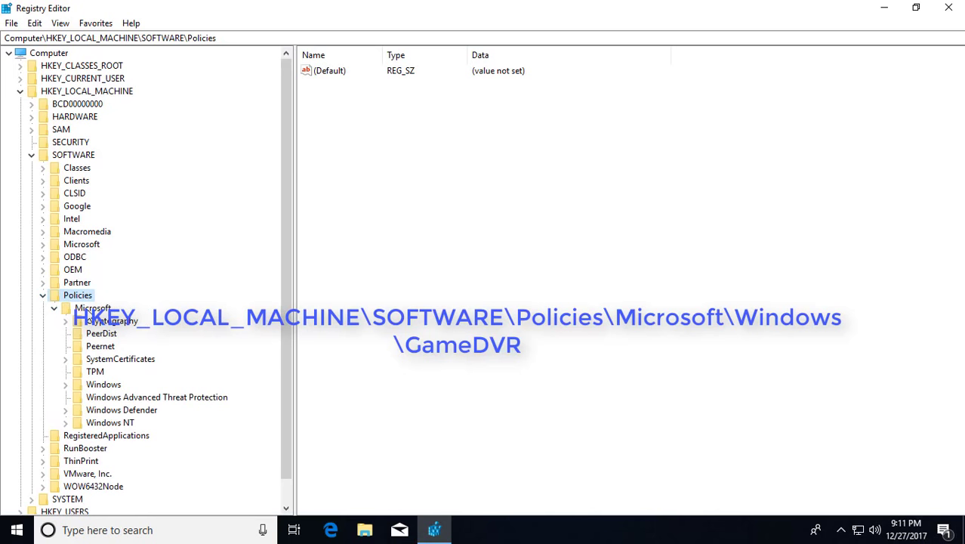
{"action": "left_click", "coordinate": [90, 310]}
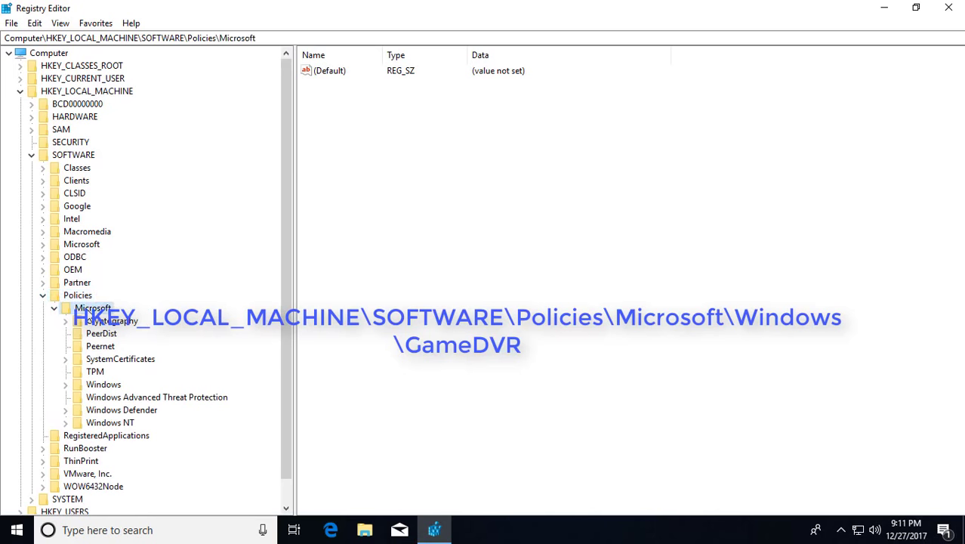
{"action": "left_click", "coordinate": [94, 385]}
{"action": "left_click", "coordinate": [65, 385]}
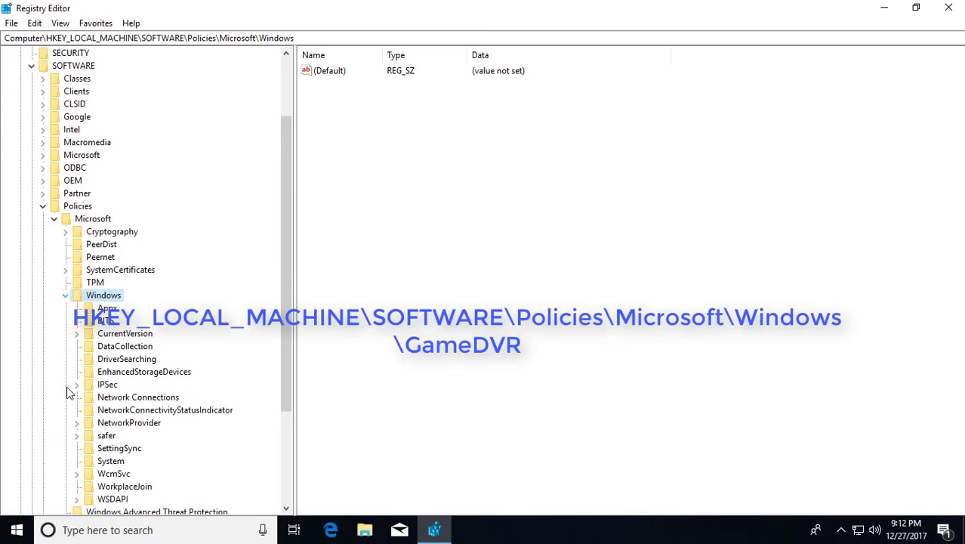
Step: Create a new key named GameDVR under the Policies\Microsoft\Windows key
{"action": "left_click_drag", "start_coordinate": [284, 322], "coordinate": [281, 367]}
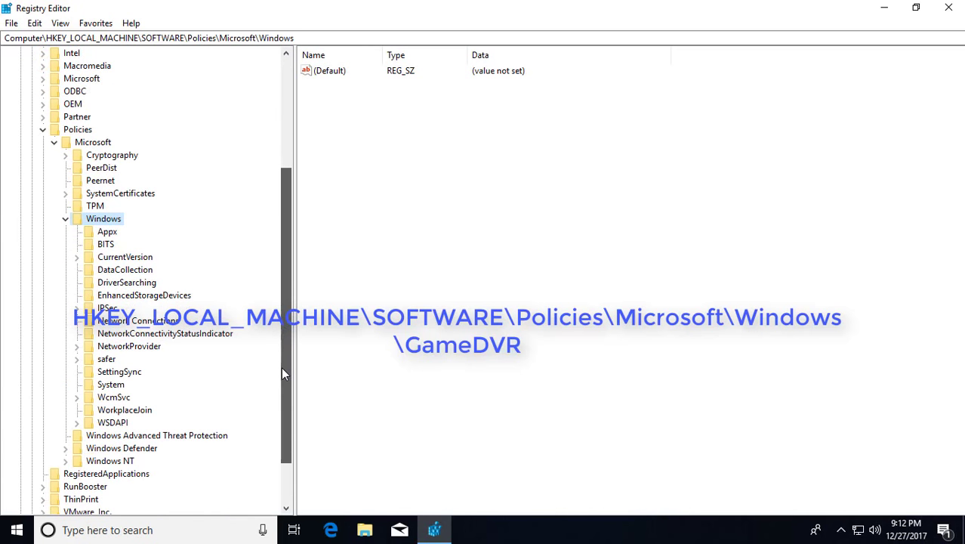
{"action": "right_click", "coordinate": [96, 221]}
{"action": "mouse_move", "coordinate": [238, 244]}
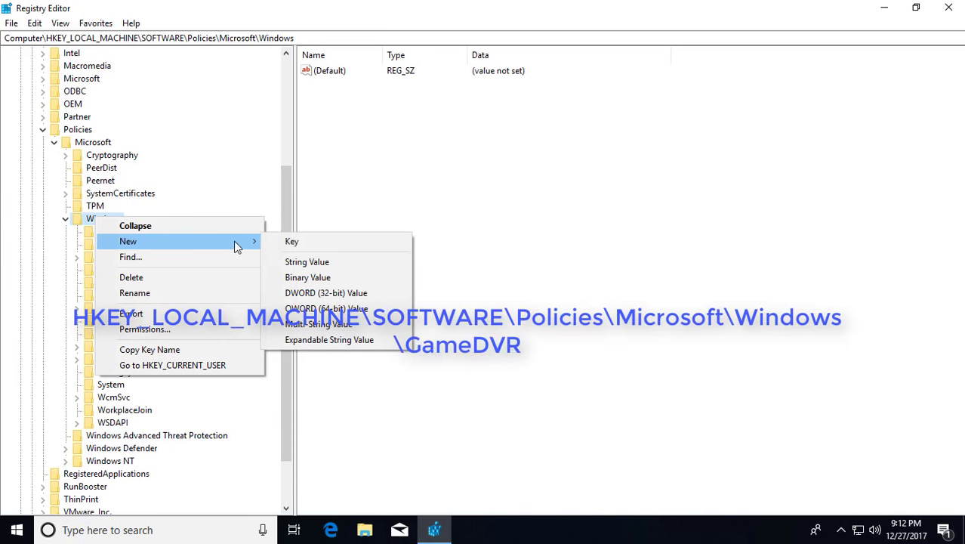
{"action": "left_click", "coordinate": [294, 241]}
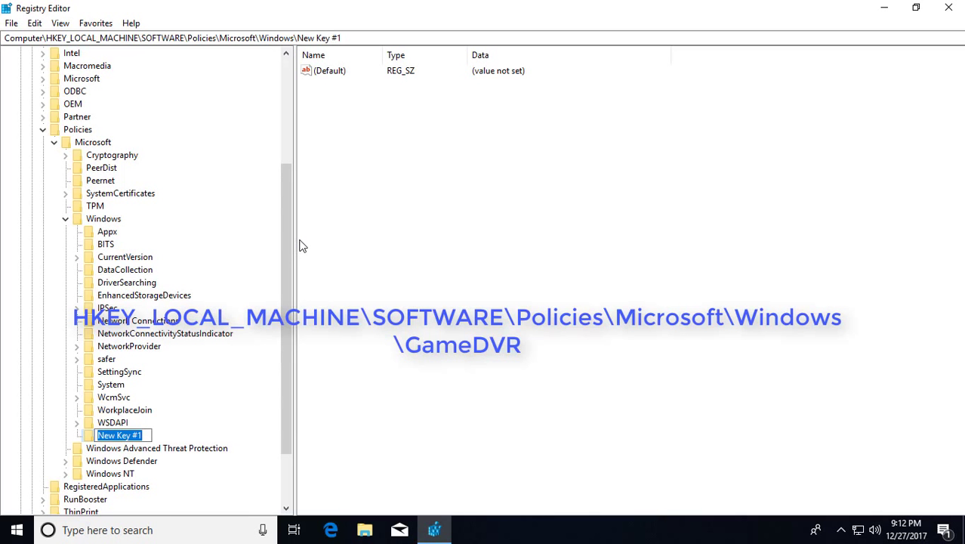
{"action": "type", "text": "GameDV"}
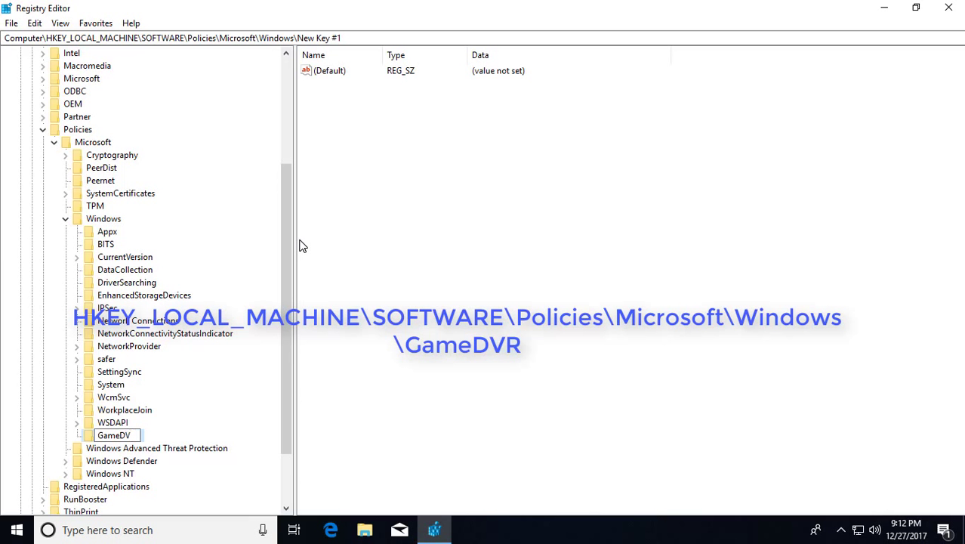
{"action": "type", "text": "R"}
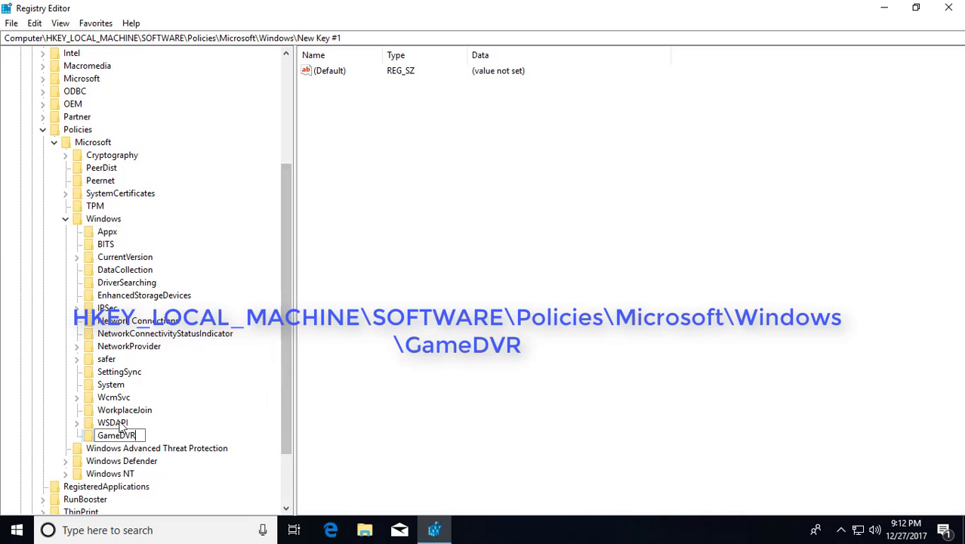
{"action": "key", "text": "Return"}
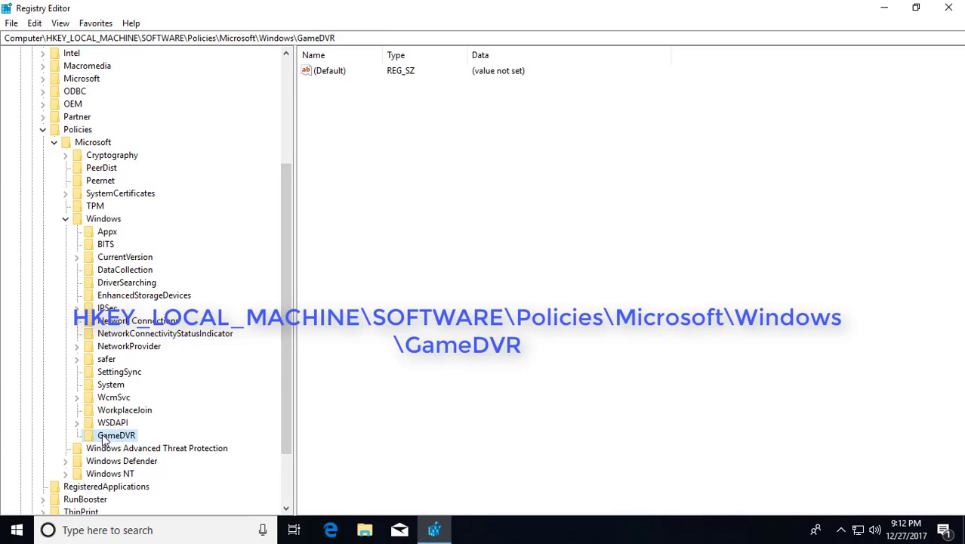
Step: Add a DWORD (32-bit) value named AllowgameDVR to the GameDVR key
{"action": "right_click", "coordinate": [124, 438]}
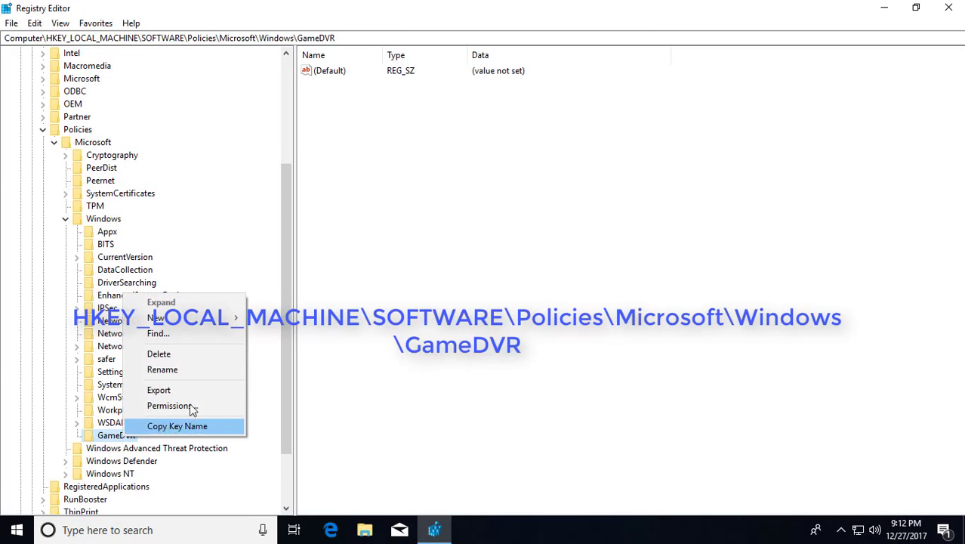
{"action": "mouse_move", "coordinate": [167, 319]}
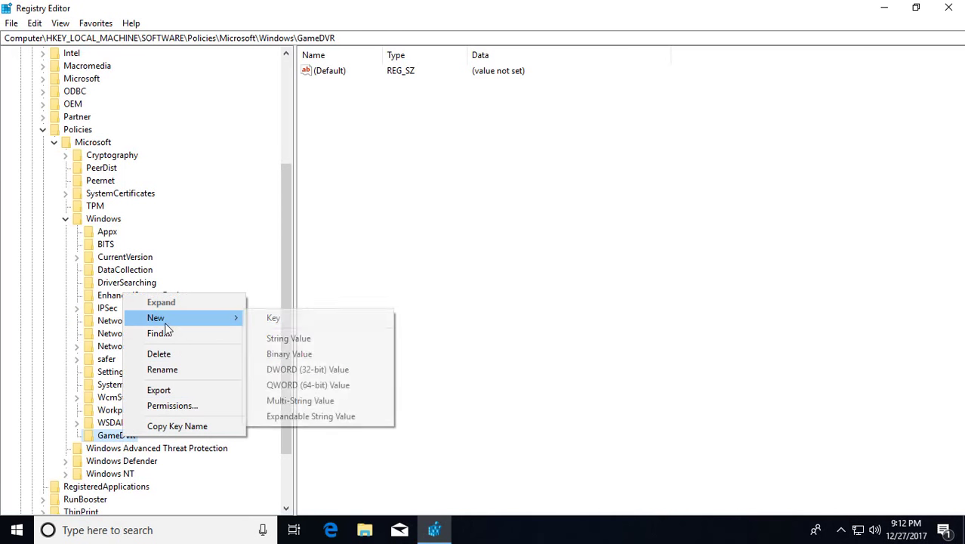
{"action": "left_click", "coordinate": [312, 370]}
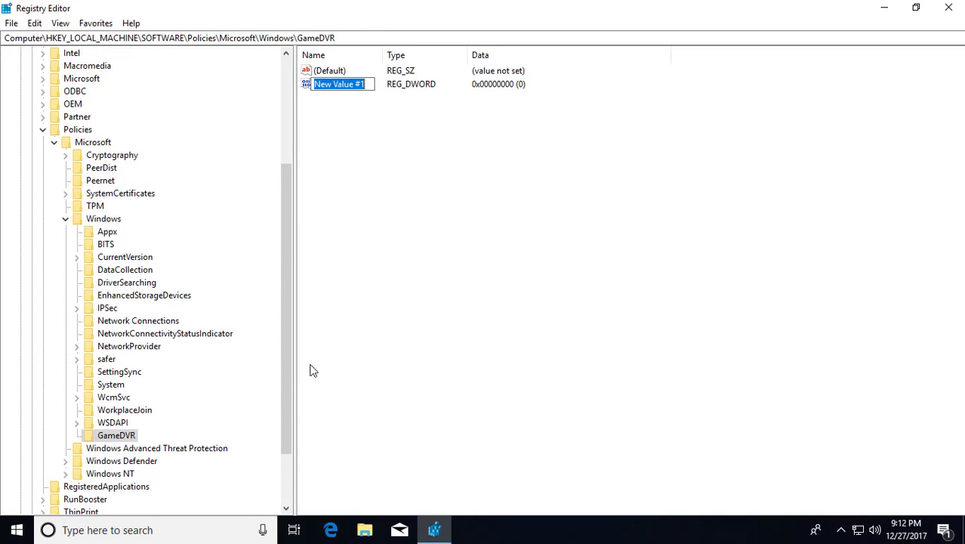
{"action": "type", "text": "A"}
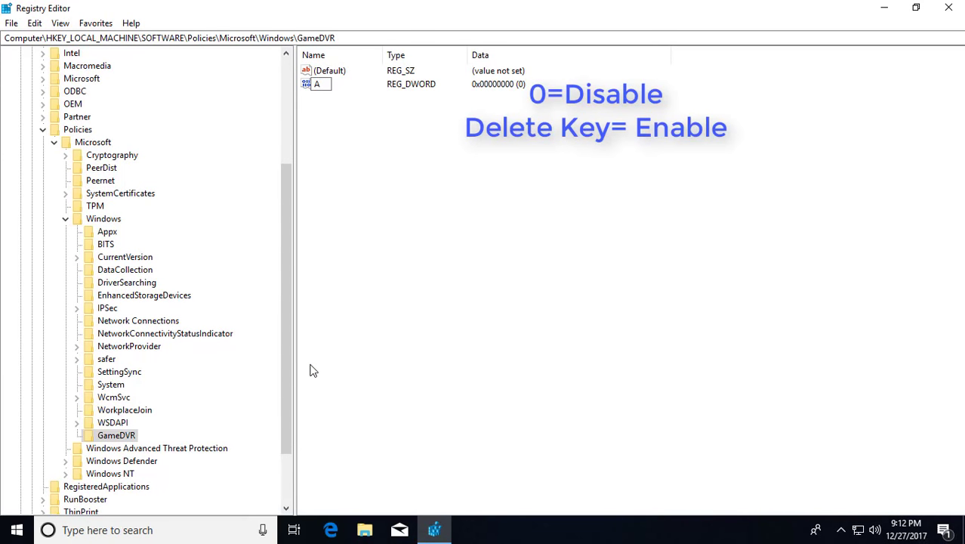
{"action": "type", "text": "llowgameDVR"}
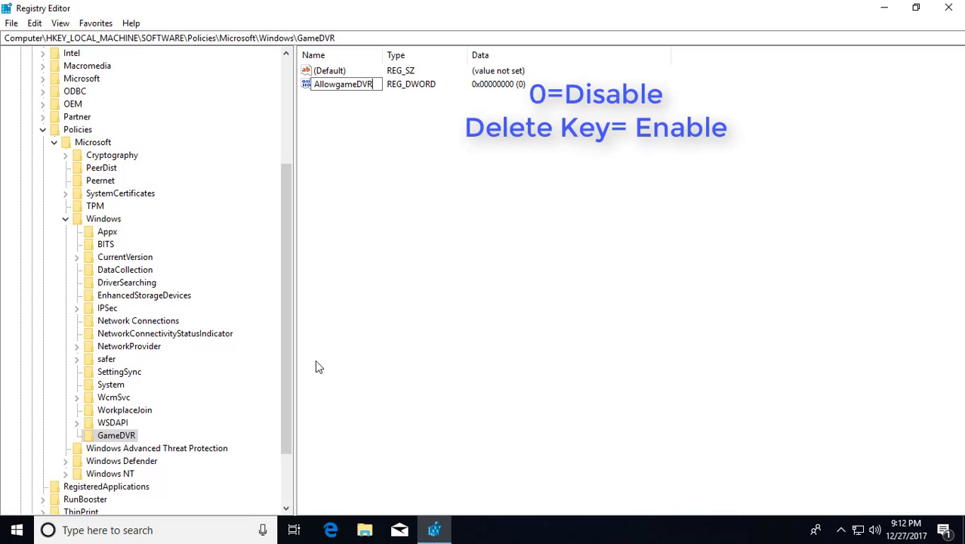
{"action": "key", "text": "Return"}
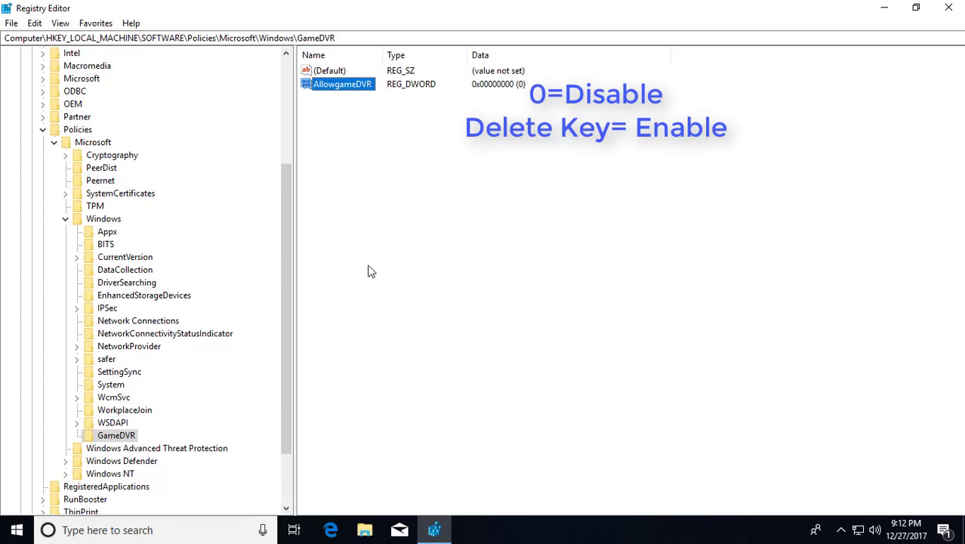
Step: Set the AllowgameDVR value data to 0 in hexadecimal base, and close the Registry Editor
{"action": "double_click", "coordinate": [346, 92]}
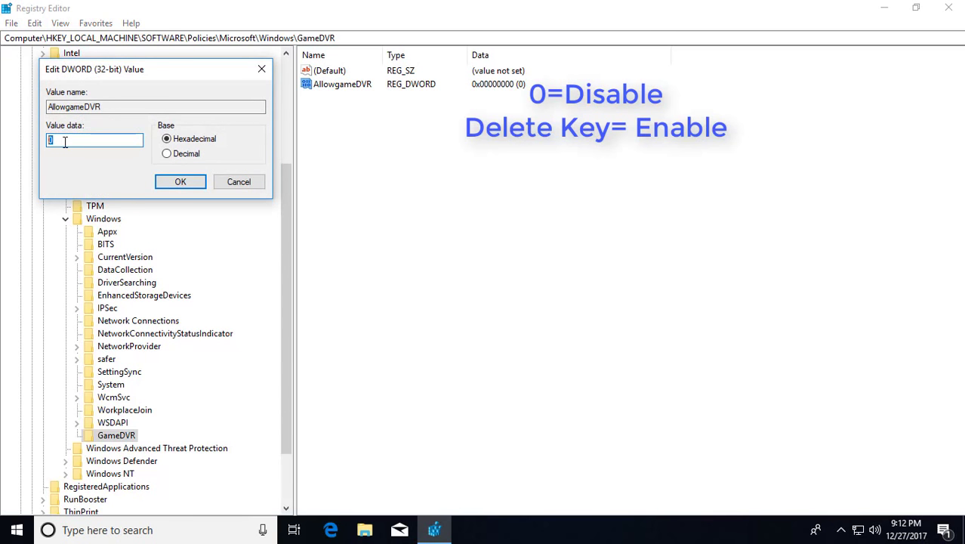
{"action": "left_click", "coordinate": [179, 183]}
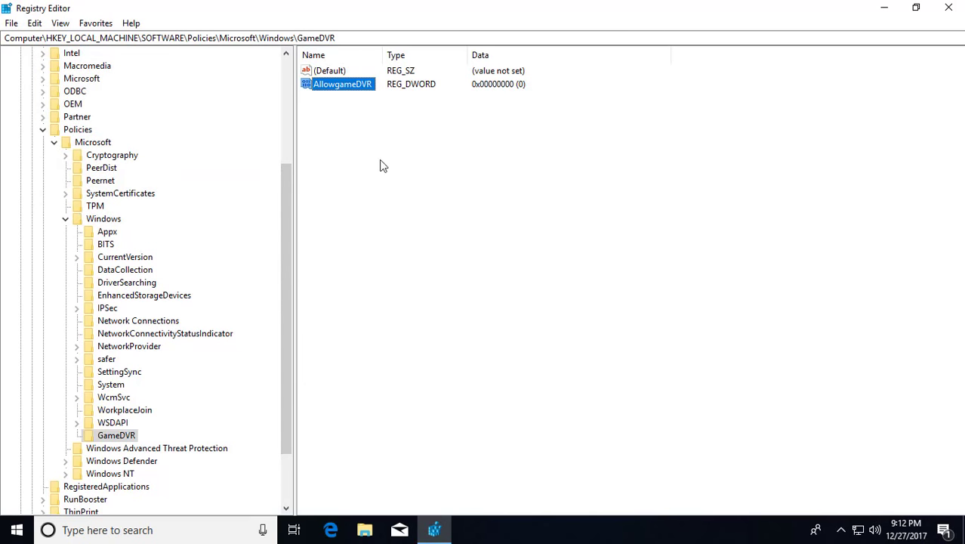
{"action": "left_click", "coordinate": [948, 9]}
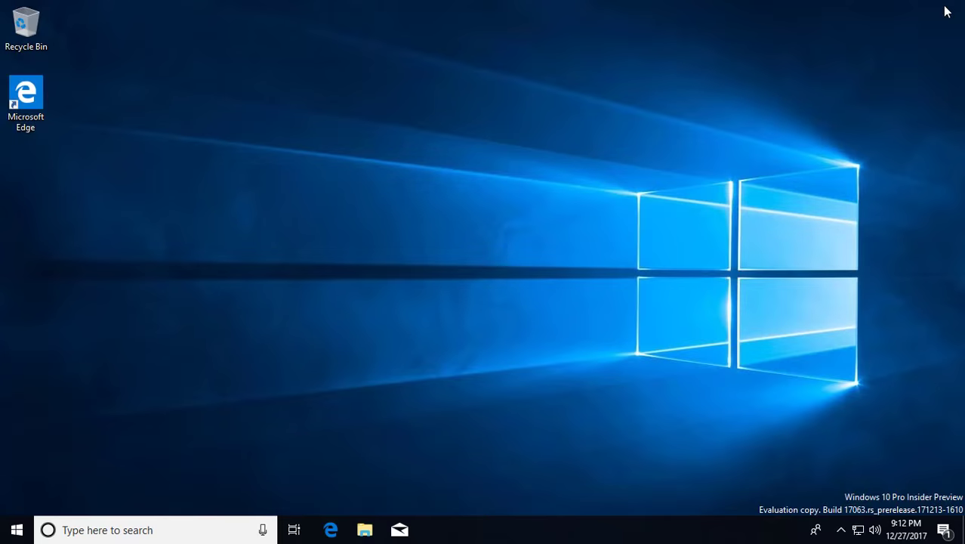
Step: Open Windows Settings and go to the Gaming category to view the Game bar page
{"action": "right_click", "coordinate": [405, 206]}
{"action": "left_click", "coordinate": [443, 250]}
{"action": "left_click", "coordinate": [17, 531]}
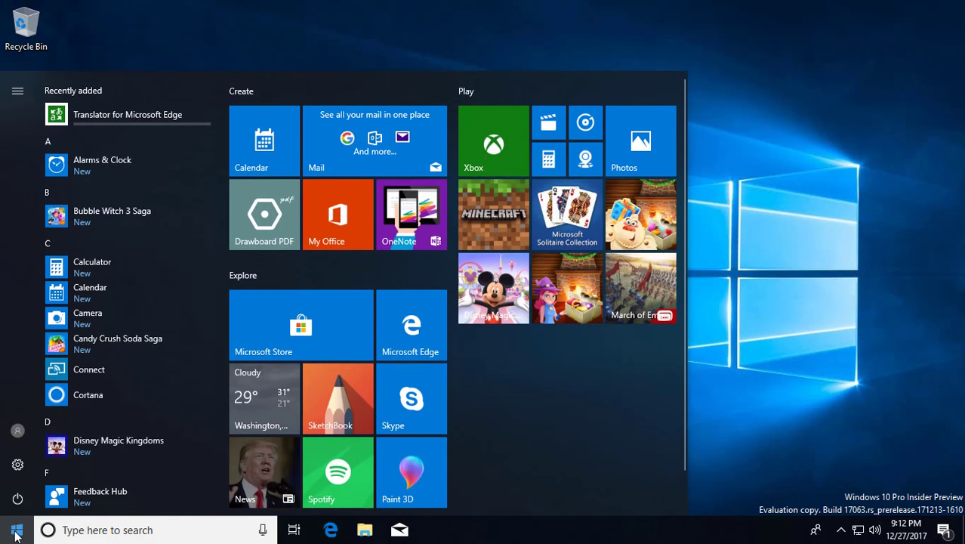
{"action": "left_click", "coordinate": [16, 465]}
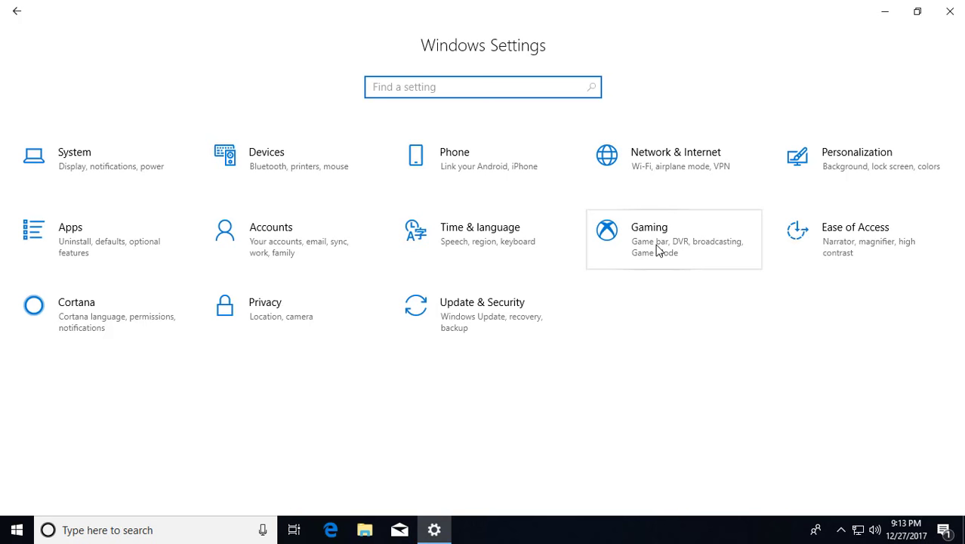
{"action": "left_click", "coordinate": [657, 249]}
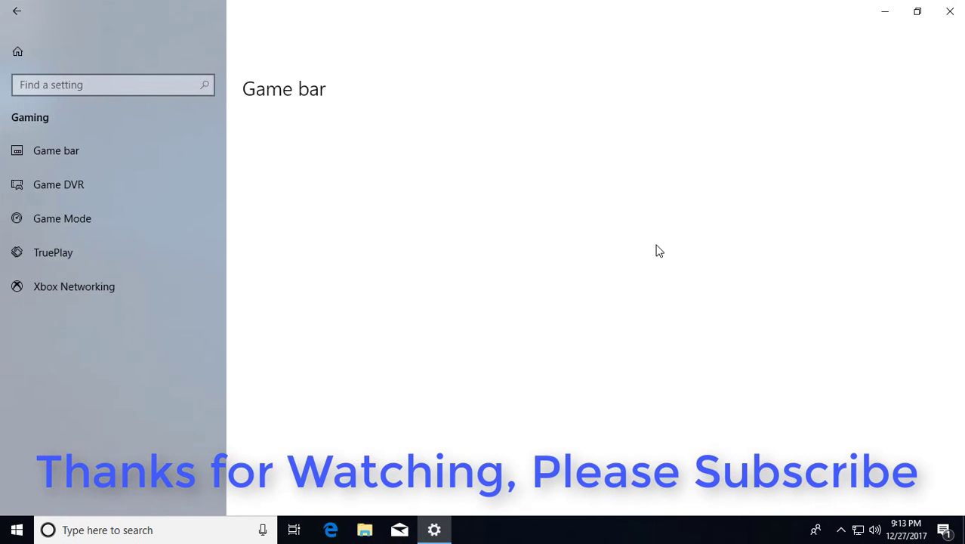